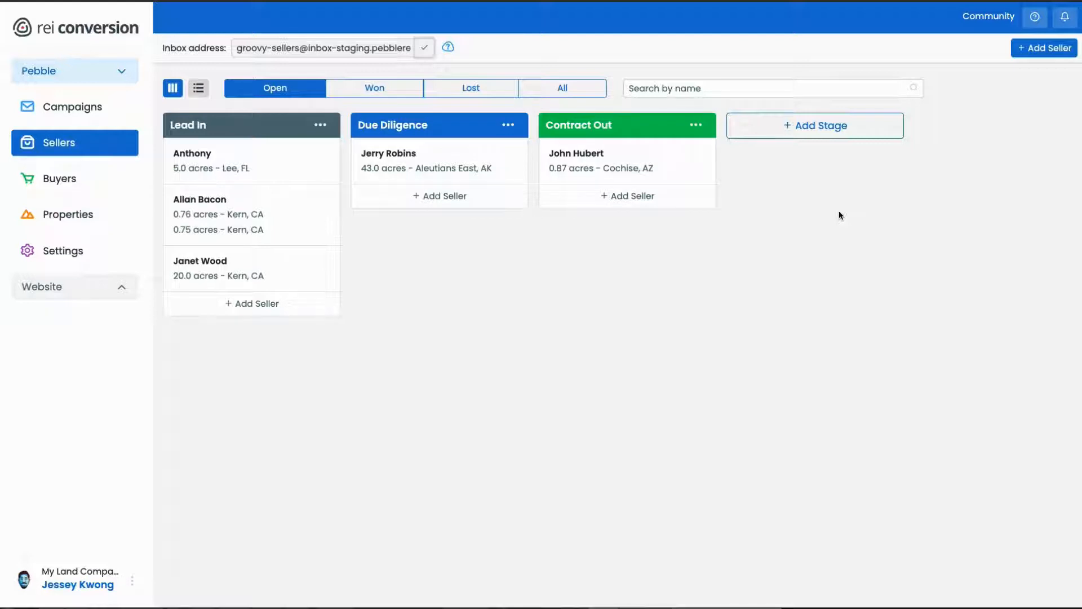
Select the entire sellers inbox address and confirm the address field.
{"action": "left_click", "coordinate": [237, 47]}
{"action": "left_click", "coordinate": [266, 47]}
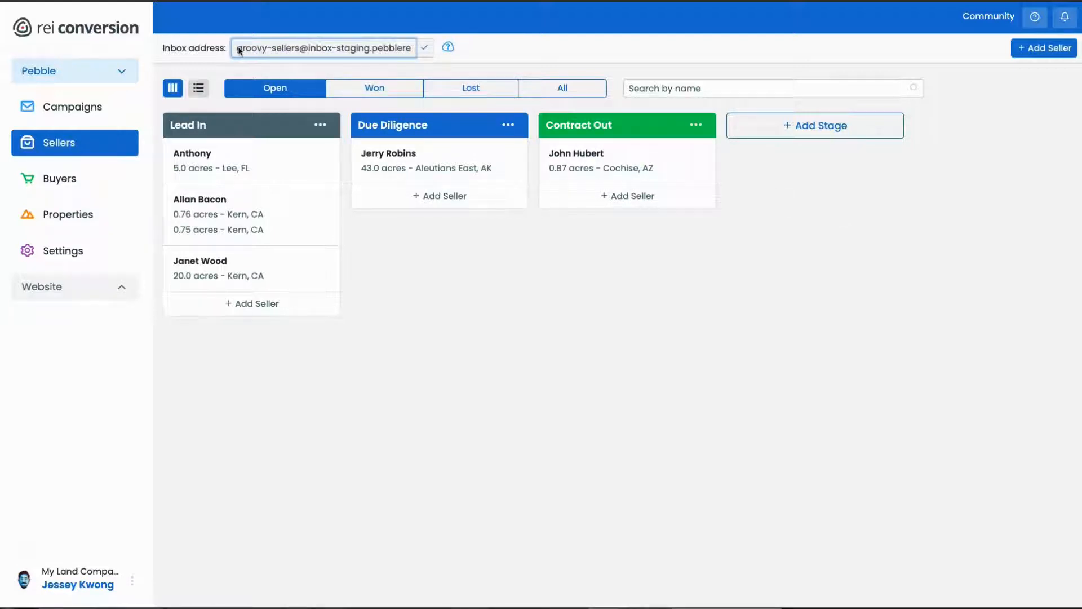
{"action": "left_click_drag", "start_coordinate": [236, 47], "coordinate": [459, 63]}
{"action": "left_click", "coordinate": [423, 49]}
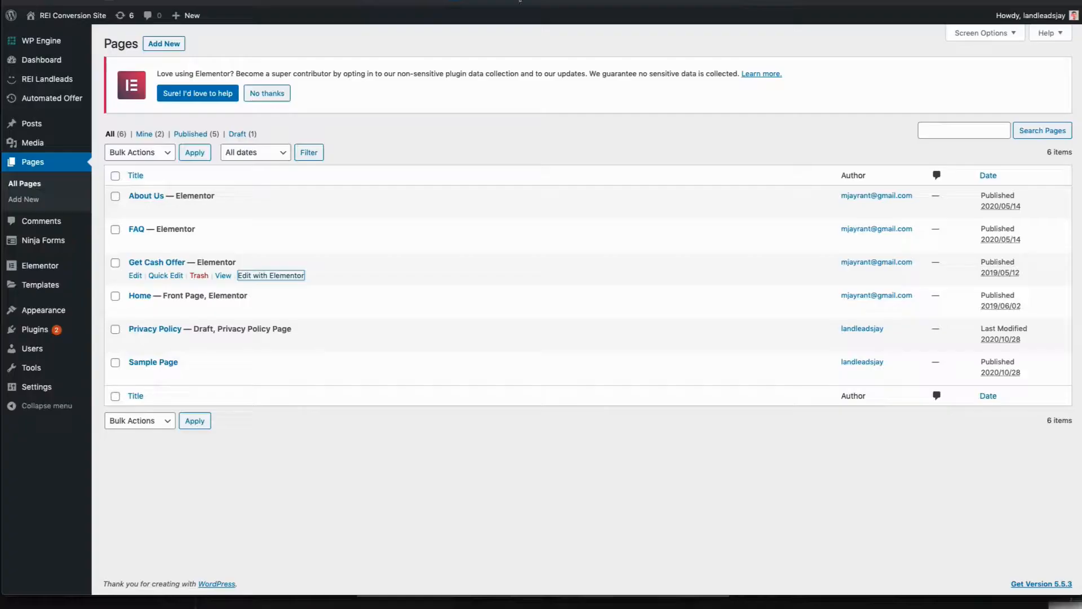
{"action": "mouse_move", "coordinate": [52, 147]}
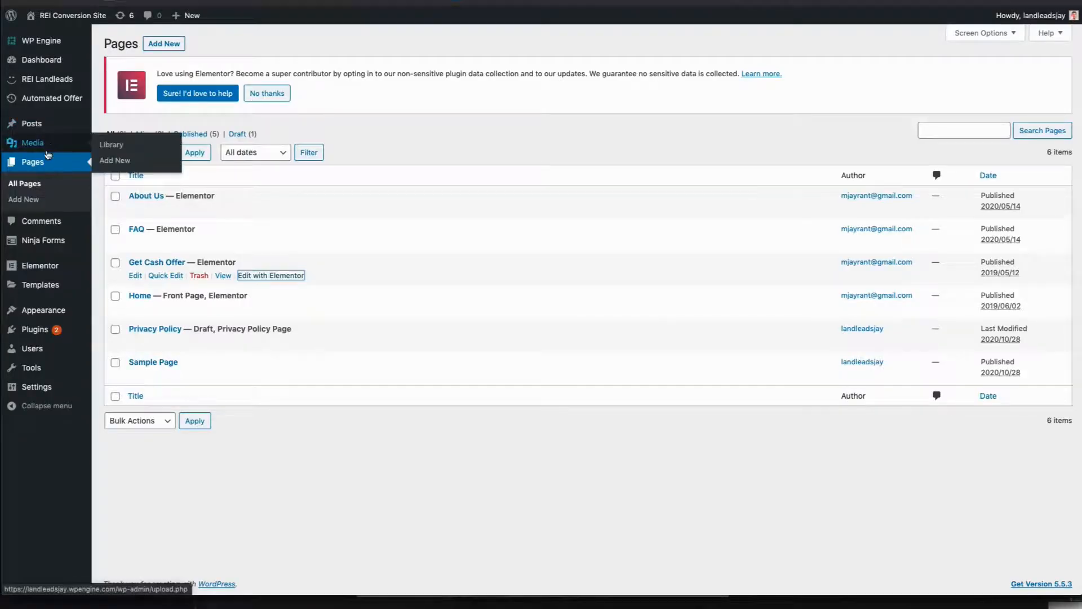
{"action": "mouse_move", "coordinate": [70, 243]}
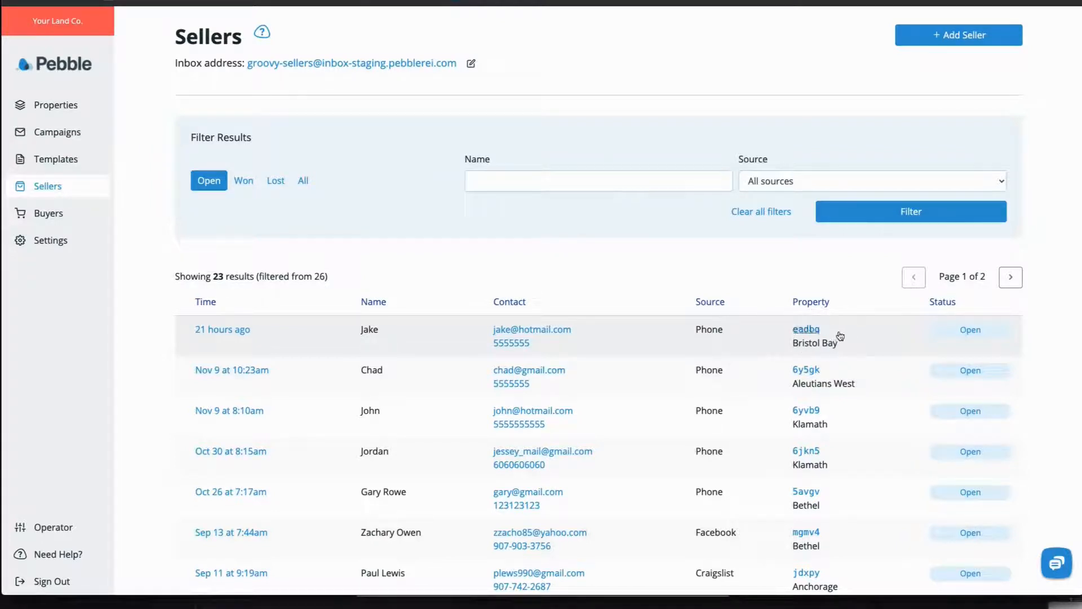
{"action": "left_click", "coordinate": [801, 329]}
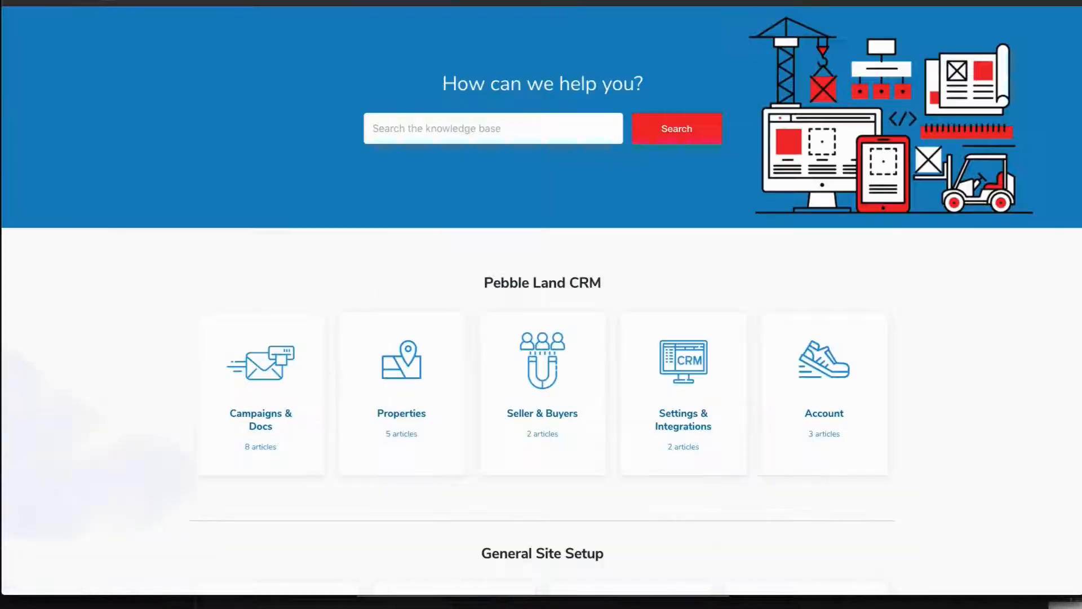
In the knowledge base's REI Landleads section, open the "Pebble Integration for REI Landleads" article from the Plugin and Addons category.
{"action": "scroll", "coordinate": [489, 287], "scroll_direction": "up", "scroll_amount": 1}
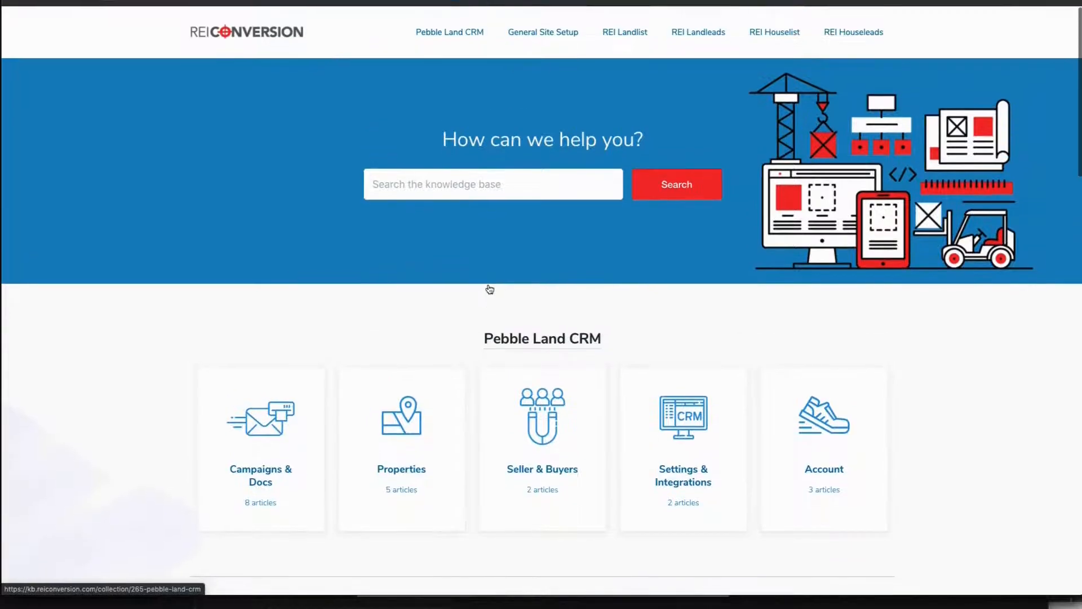
{"action": "scroll", "coordinate": [489, 289], "scroll_direction": "down", "scroll_amount": 5}
{"action": "scroll", "coordinate": [489, 288], "scroll_direction": "down", "scroll_amount": 12}
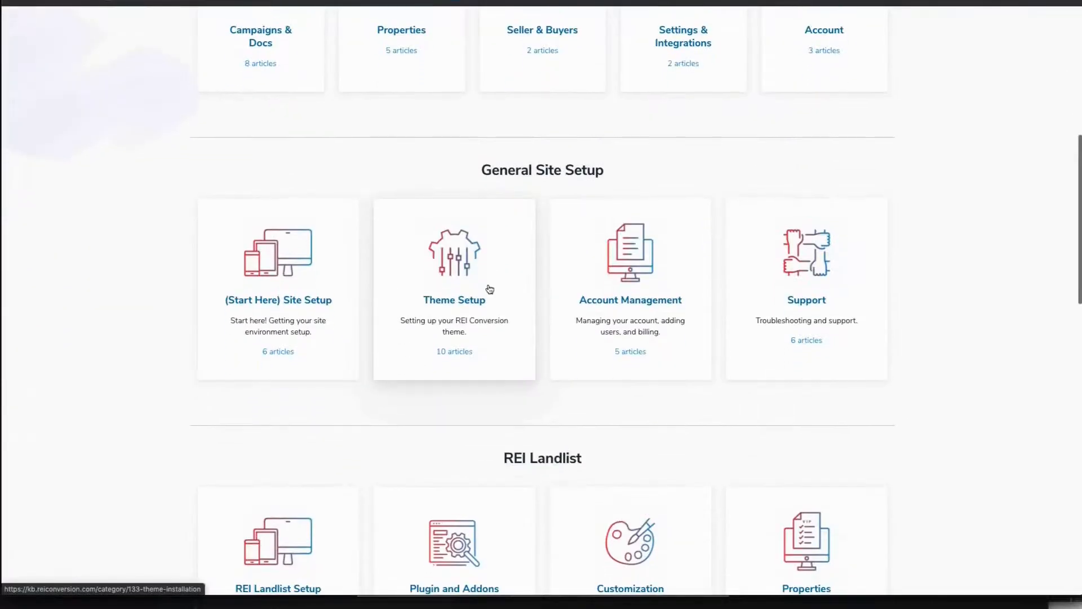
{"action": "scroll", "coordinate": [490, 289], "scroll_direction": "down", "scroll_amount": 1}
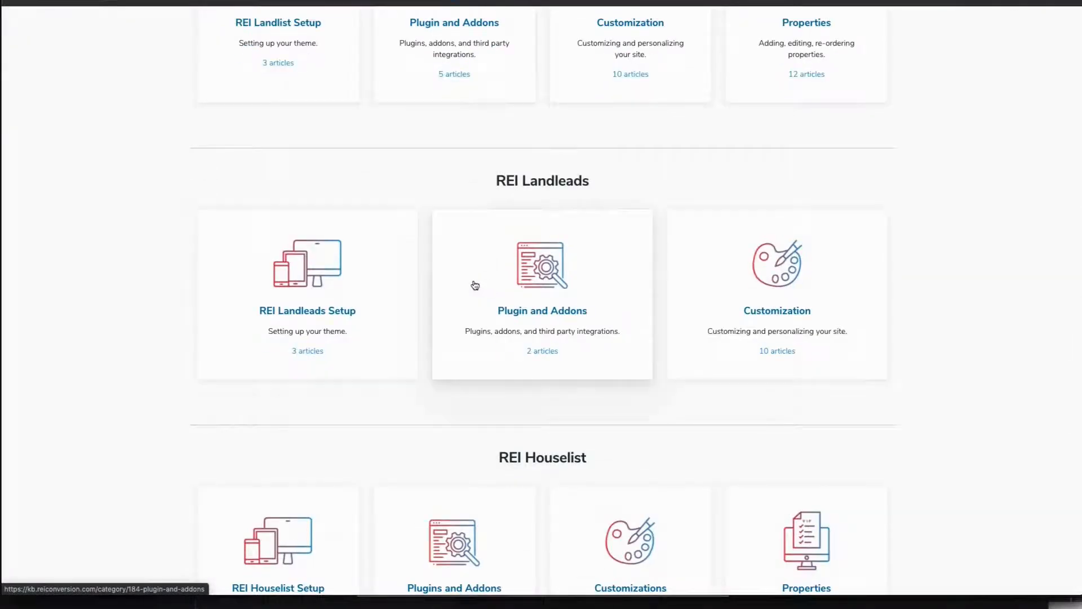
{"action": "left_click", "coordinate": [533, 300]}
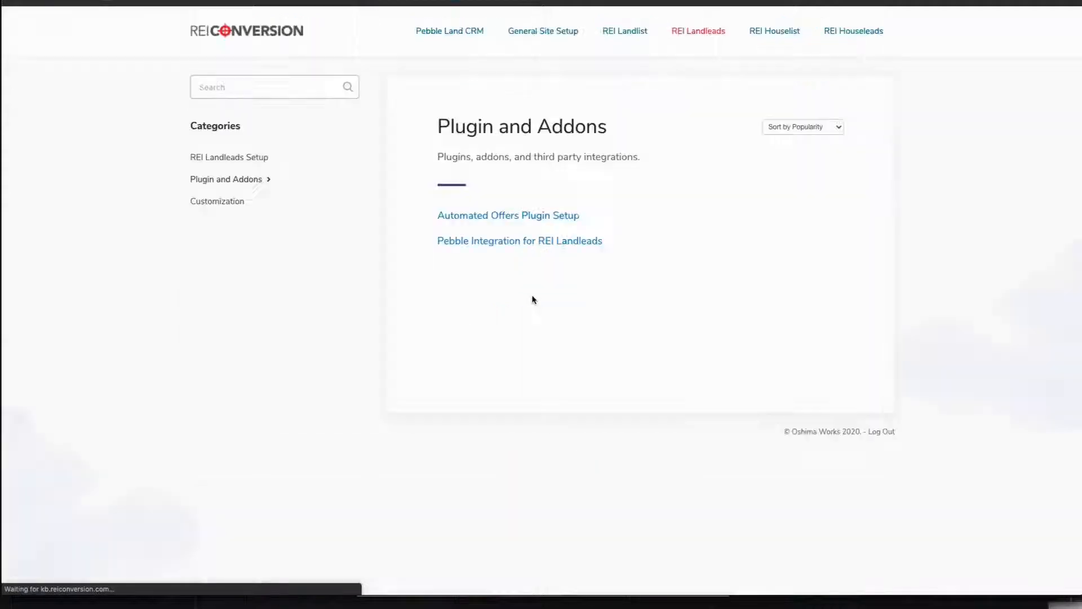
{"action": "left_click", "coordinate": [483, 245]}
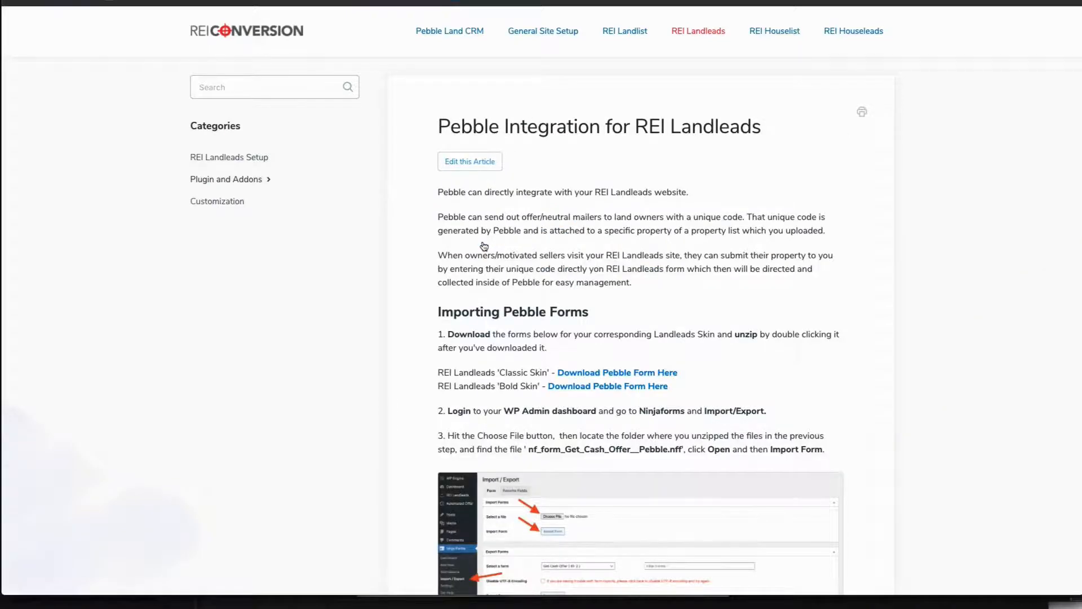
Review the integration article's instructions for importing the Pebble forms, connecting to Pebble and replacing the forms on the site's pages.
{"action": "scroll", "coordinate": [484, 246], "scroll_direction": "down", "scroll_amount": 1}
{"action": "scroll", "coordinate": [484, 246], "scroll_direction": "down", "scroll_amount": 15}
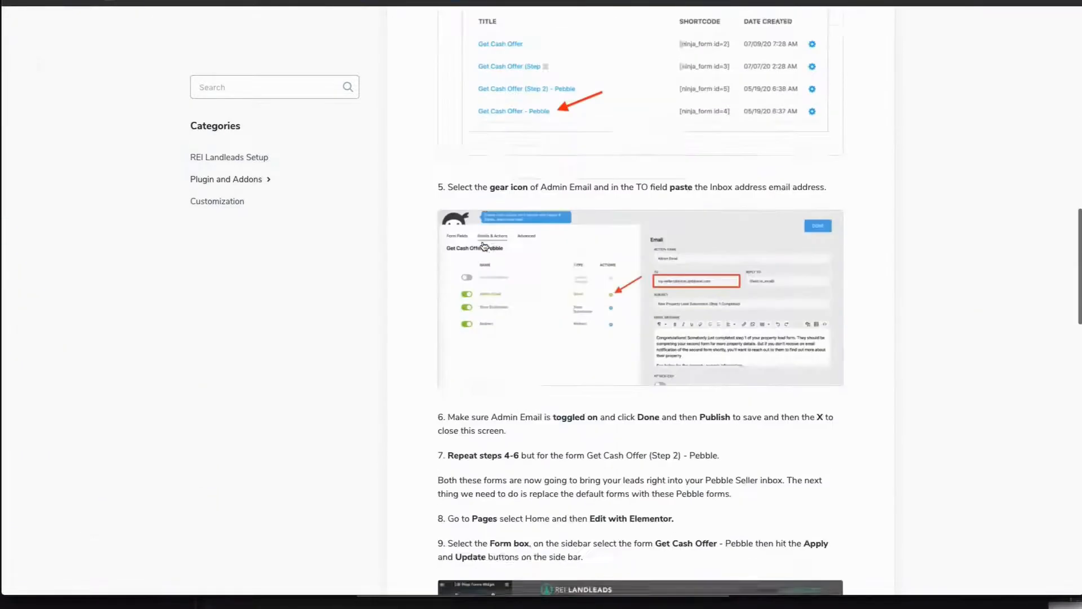
{"action": "scroll", "coordinate": [483, 246], "scroll_direction": "down", "scroll_amount": 4}
{"action": "scroll", "coordinate": [483, 246], "scroll_direction": "up", "scroll_amount": 12}
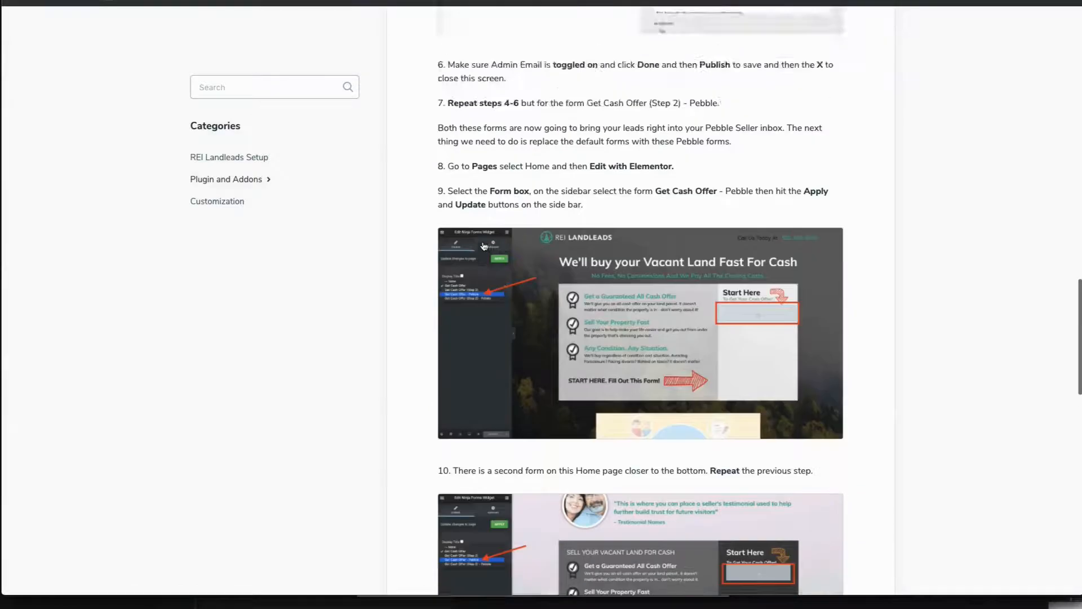
{"action": "scroll", "coordinate": [483, 246], "scroll_direction": "up", "scroll_amount": 2}
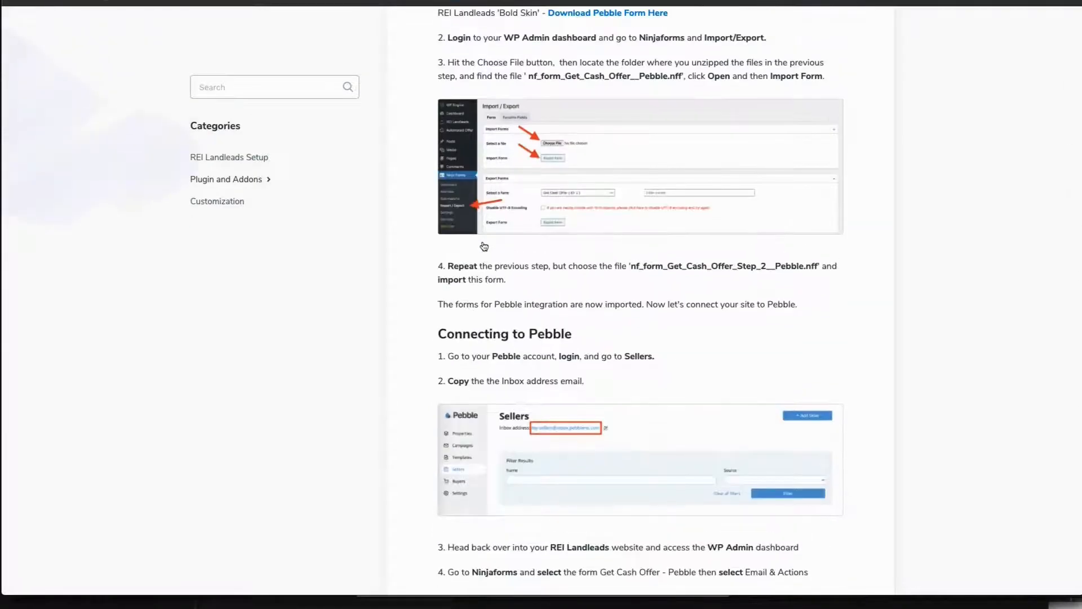
{"action": "scroll", "coordinate": [661, 212], "scroll_direction": "up", "scroll_amount": 3}
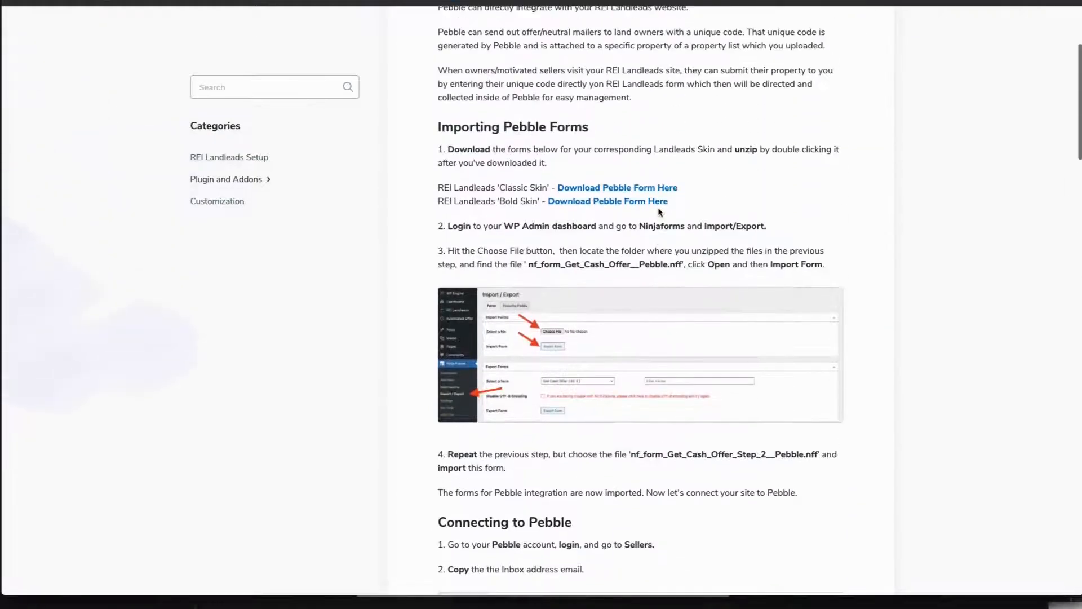
{"action": "scroll", "coordinate": [630, 340], "scroll_direction": "down", "scroll_amount": 20}
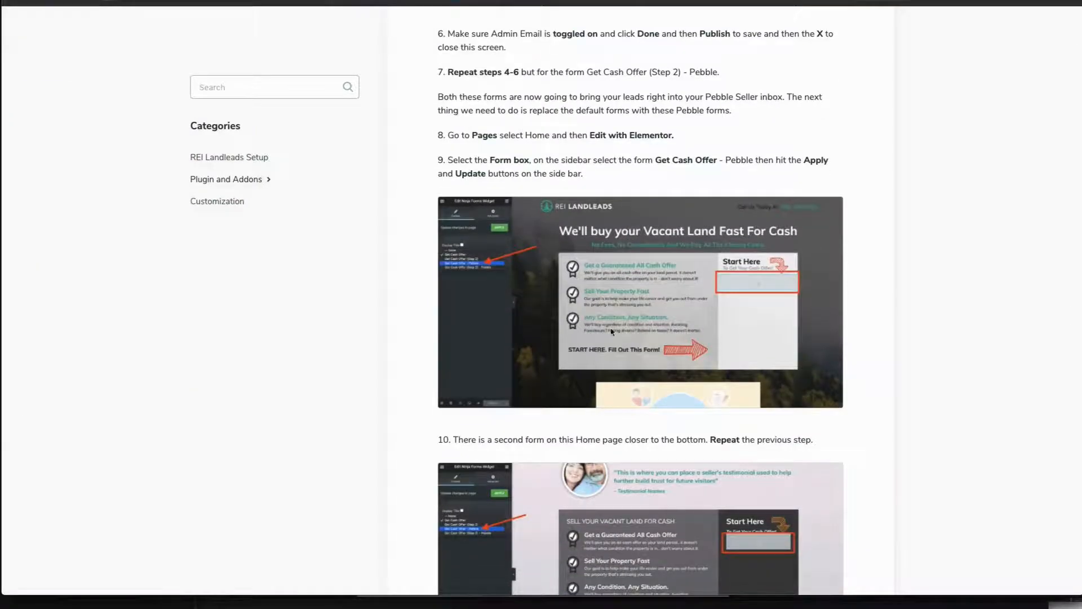
{"action": "scroll", "coordinate": [609, 334], "scroll_direction": "up", "scroll_amount": 20}
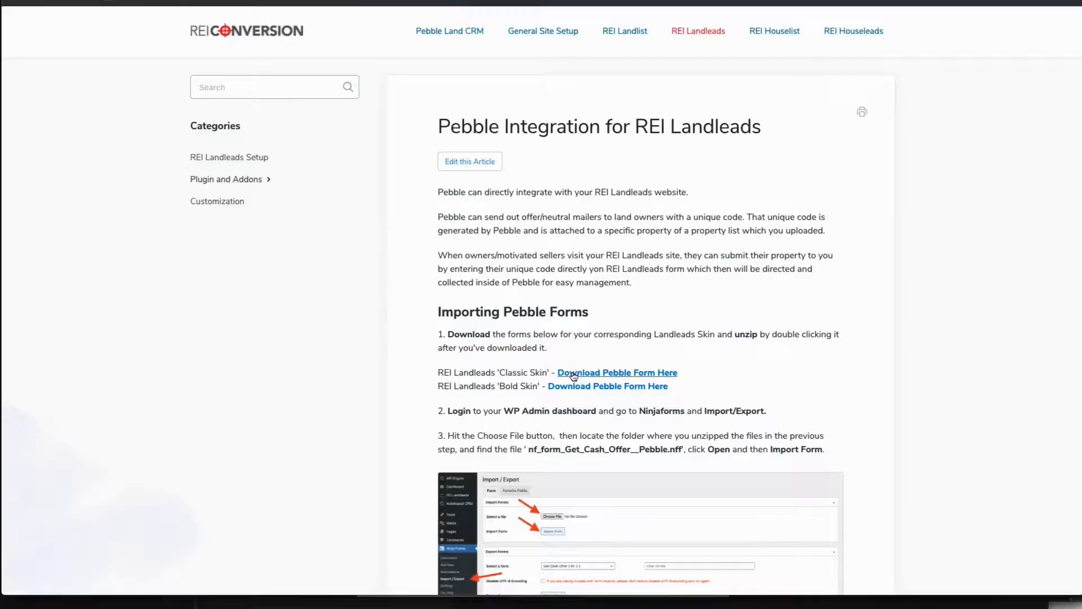
Download the Pebble form archive for the REI Landleads "Classic Skin" and reveal the zip in its folder.
{"action": "left_click", "coordinate": [573, 374]}
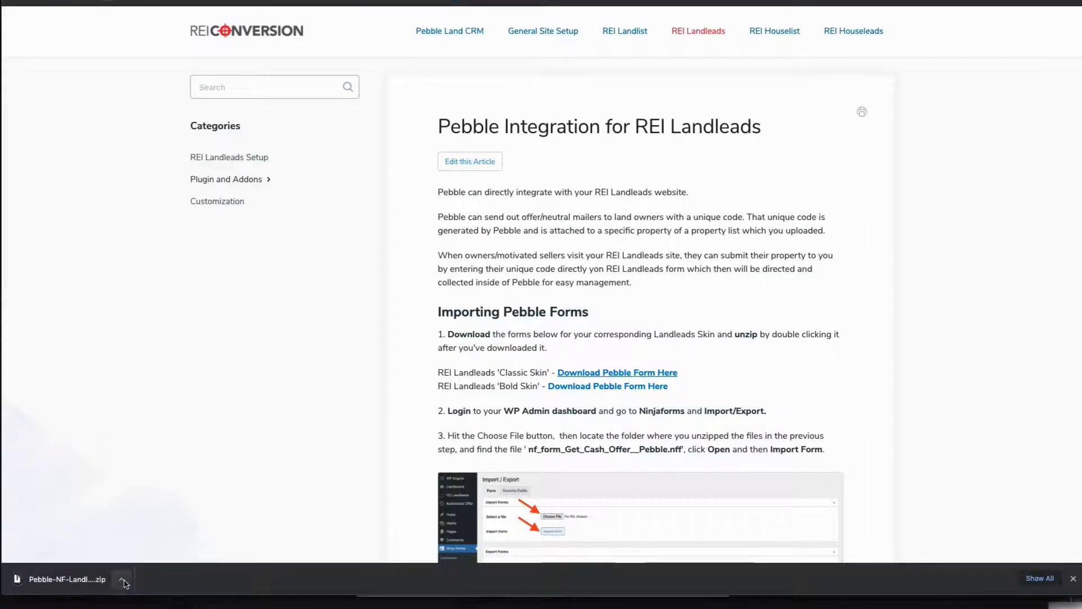
{"action": "left_click", "coordinate": [122, 579]}
{"action": "left_click", "coordinate": [159, 608]}
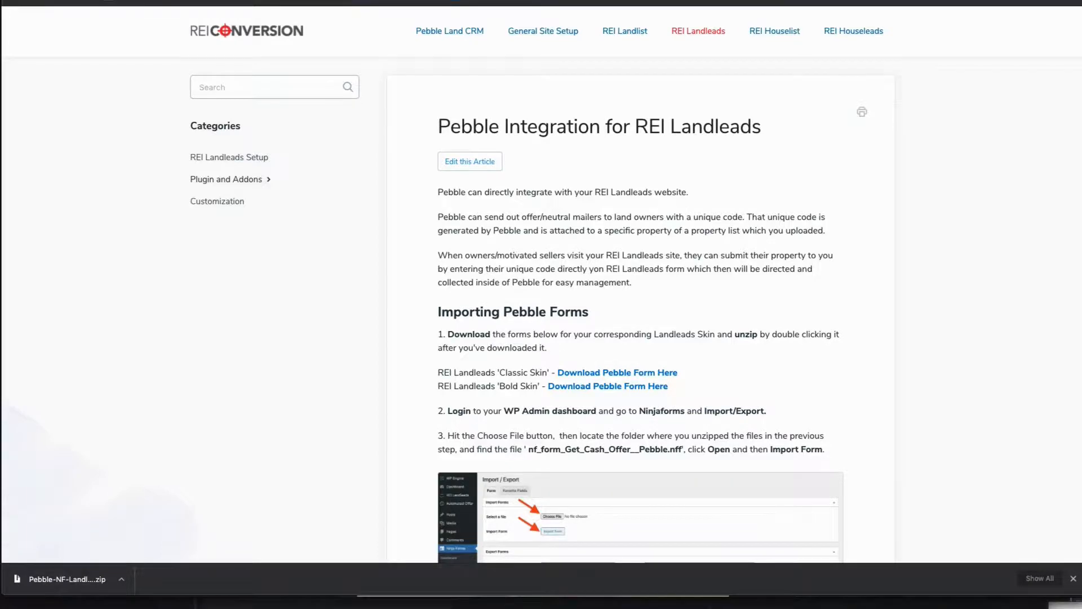
Examine the two .nff form files inside the unzipped Classic Pebble form folder.
{"action": "left_click_drag", "start_coordinate": [1081, 270], "coordinate": [798, 529]}
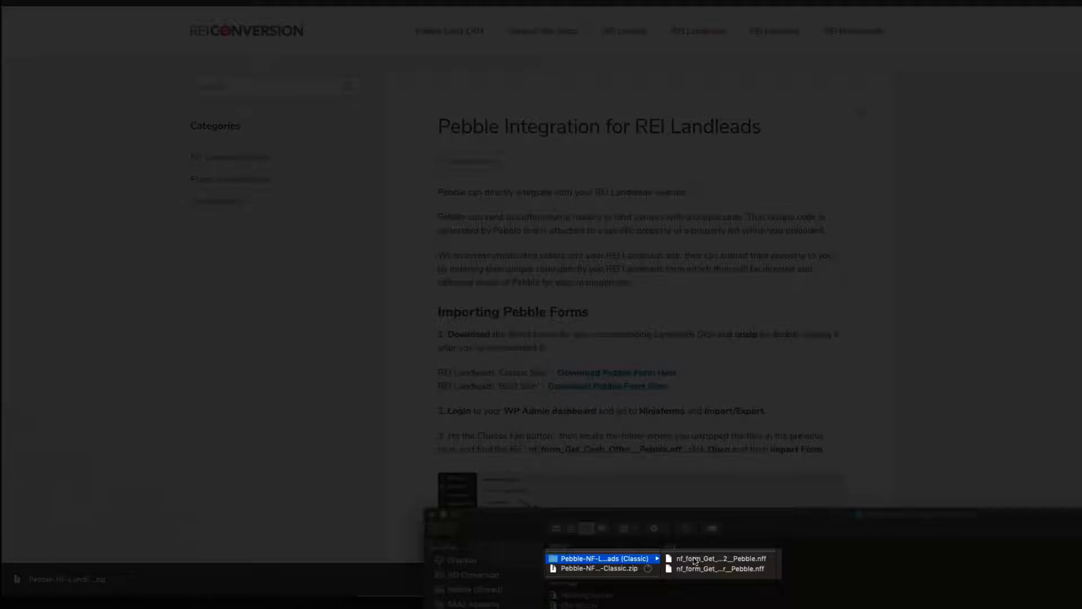
{"action": "left_click", "coordinate": [695, 560]}
{"action": "left_click", "coordinate": [696, 570]}
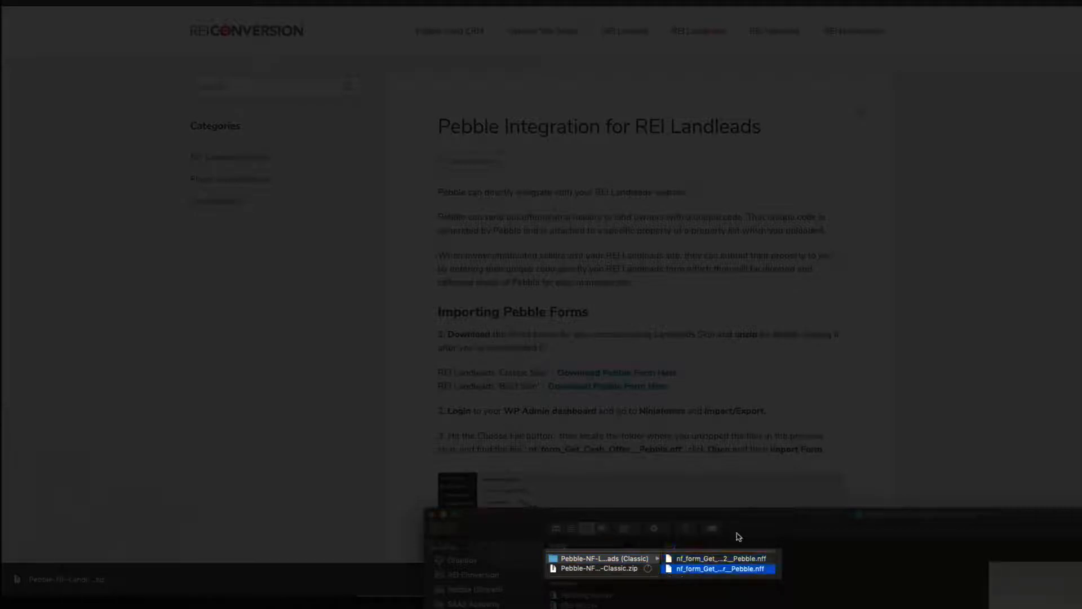
{"action": "left_click_drag", "start_coordinate": [738, 534], "coordinate": [1081, 485]}
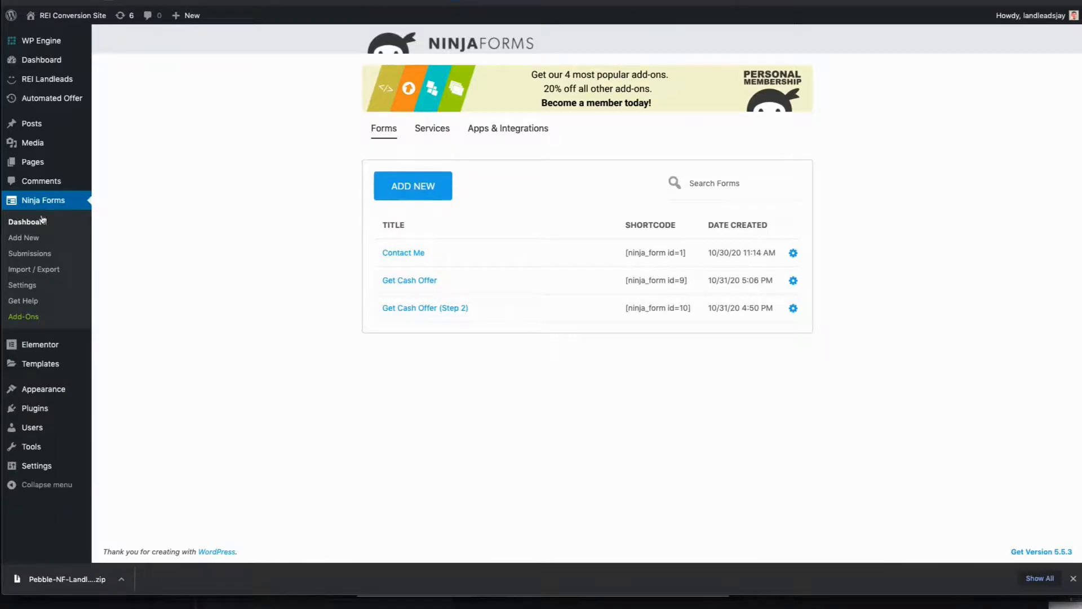
Import nf_form_Get_Cash_Offer__Pebble.nff from the unzipped Pebble folder into Ninja Forms on the WordPress site.
{"action": "left_click", "coordinate": [31, 269]}
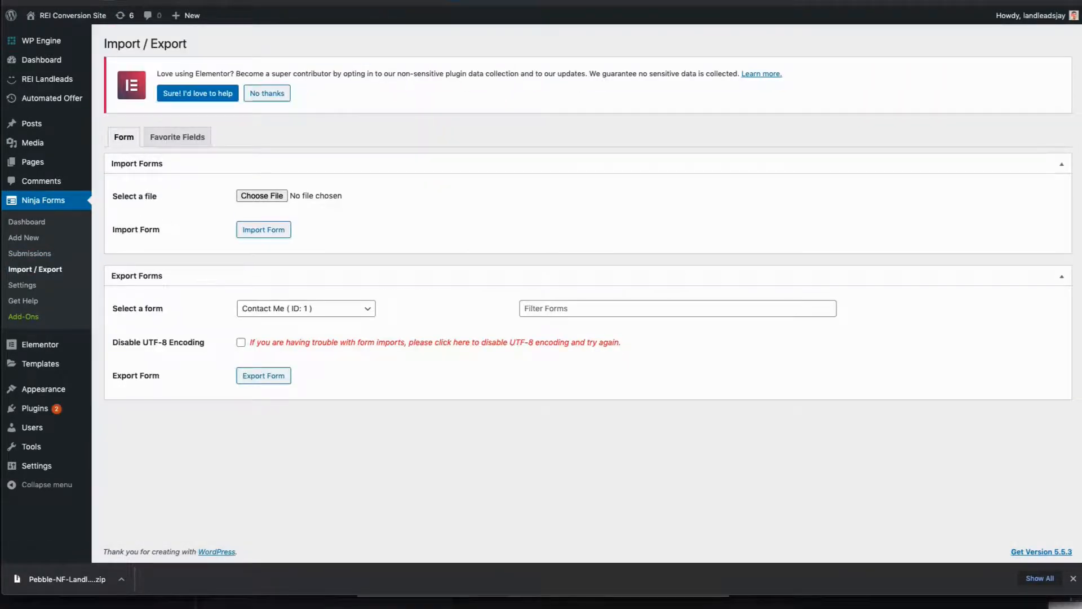
{"action": "left_click", "coordinate": [276, 198]}
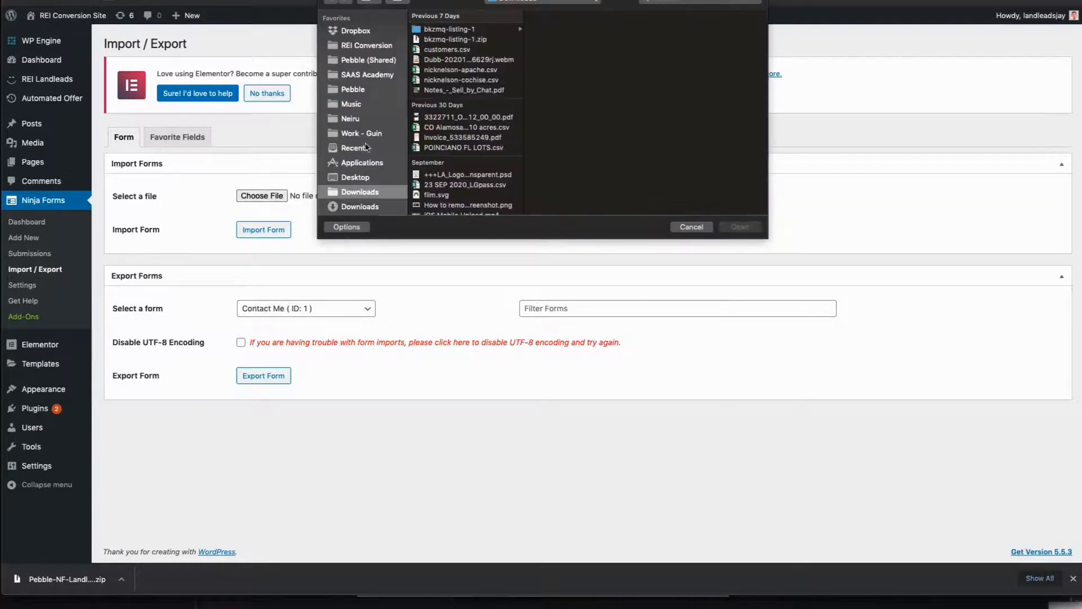
{"action": "scroll", "coordinate": [438, 68], "scroll_direction": "down", "scroll_amount": 5}
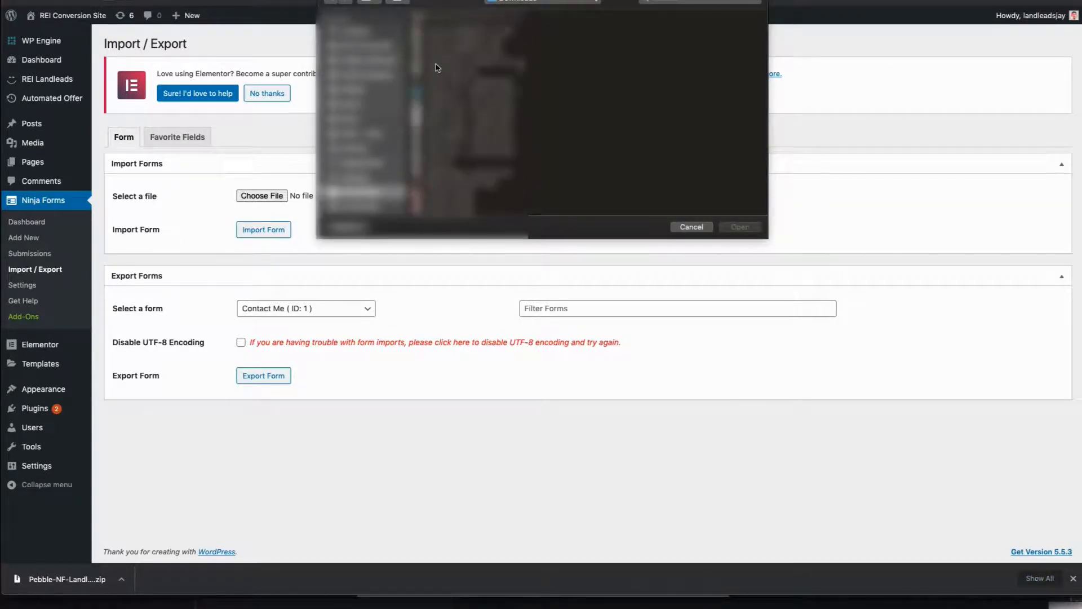
{"action": "left_click_drag", "start_coordinate": [519, 65], "coordinate": [518, 220]}
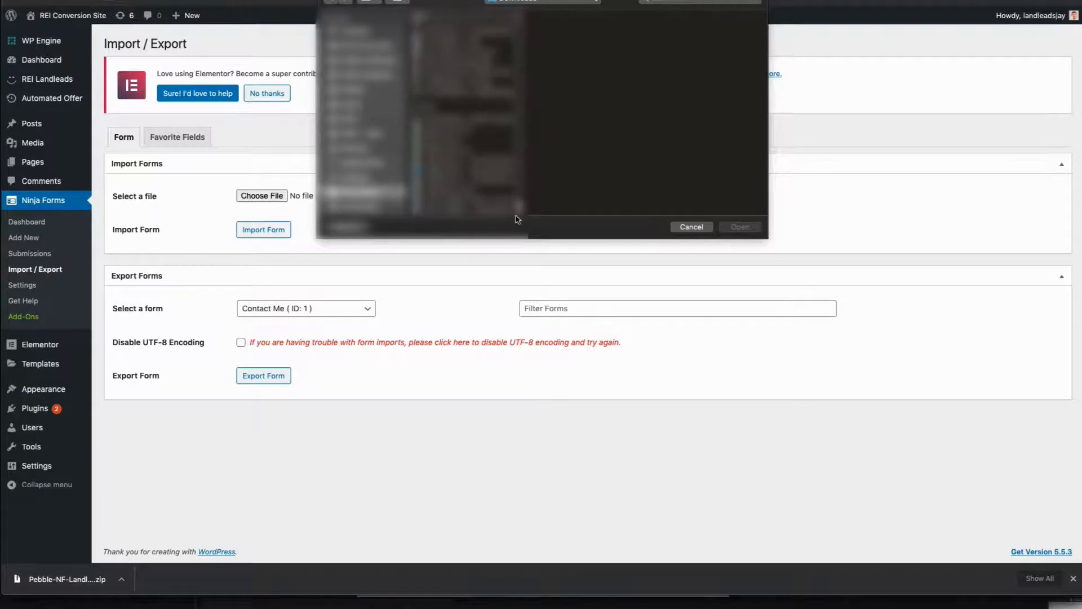
{"action": "left_click", "coordinate": [474, 174]}
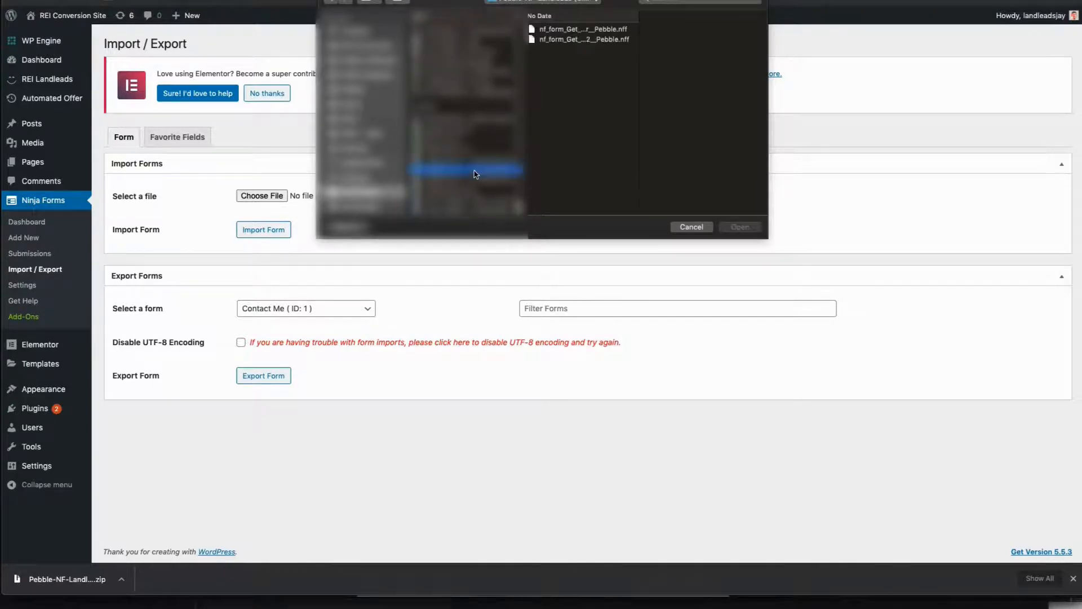
{"action": "left_click", "coordinate": [568, 29]}
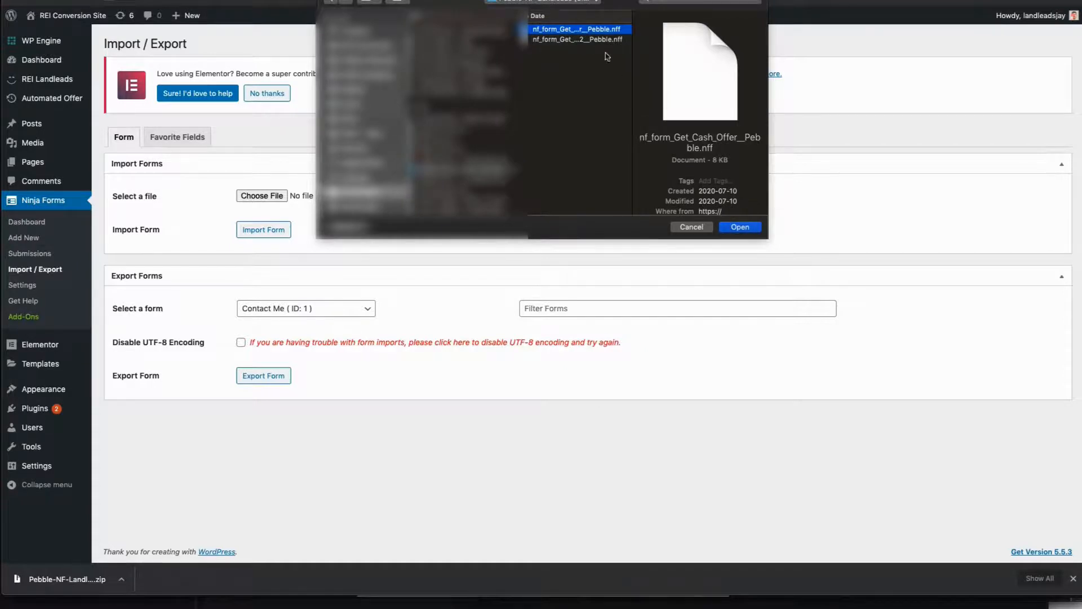
{"action": "left_click", "coordinate": [740, 227]}
{"action": "left_click", "coordinate": [279, 232]}
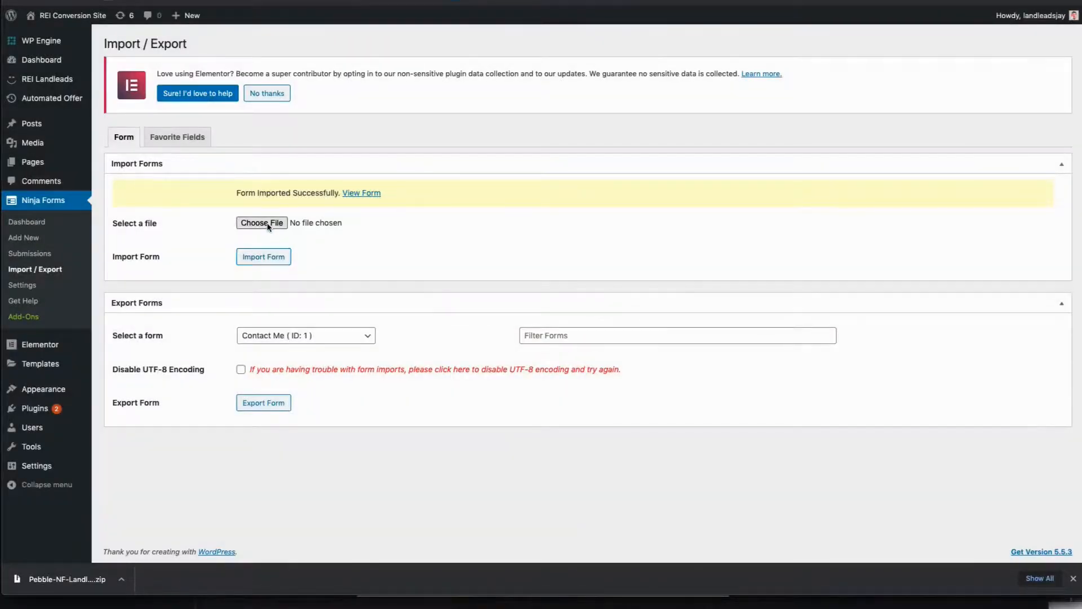
Import the second form file, nf_form_Get_Cash_Offer_Step_2__Pebble.nff, and open the Ninja Forms dashboard.
{"action": "left_click", "coordinate": [262, 222]}
{"action": "key", "text": "Escape"}
{"action": "left_click", "coordinate": [30, 223]}
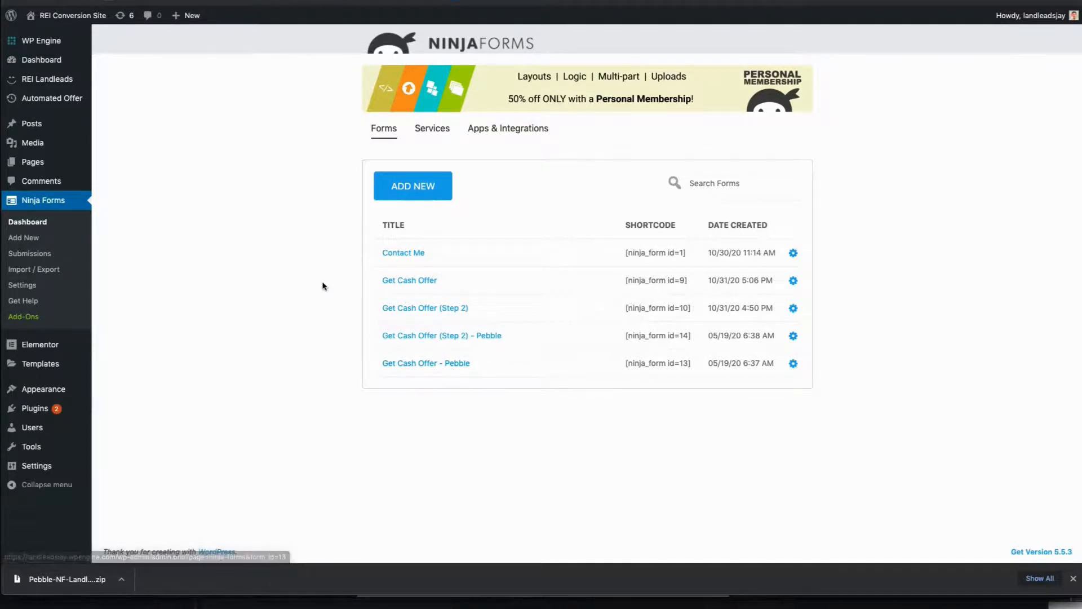
Open the site's Home page for editing with Elementor.
{"action": "left_click", "coordinate": [62, 162]}
{"action": "mouse_move", "coordinate": [234, 294]}
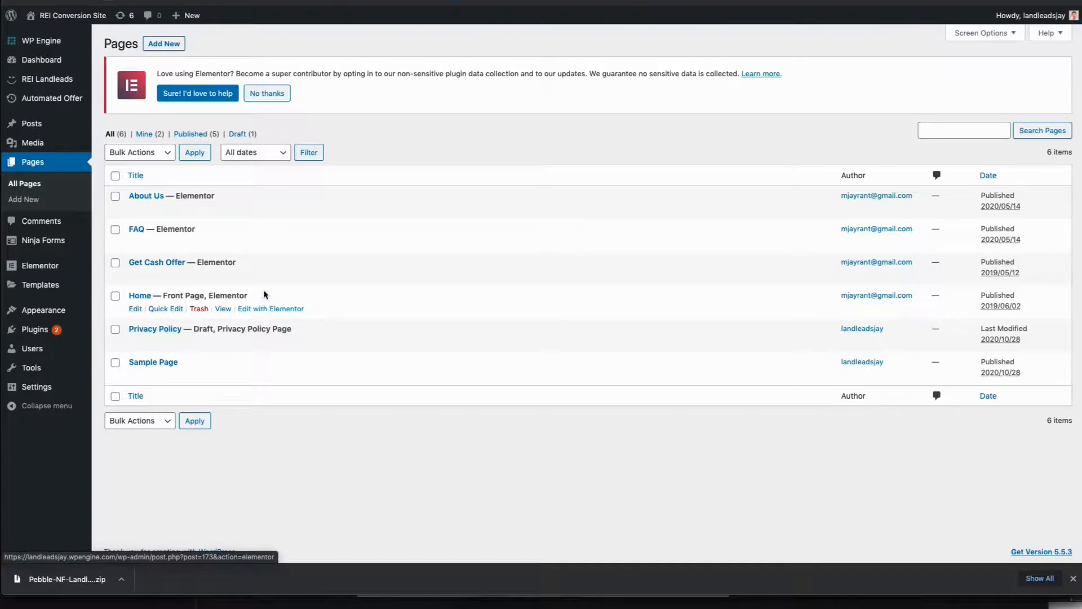
{"action": "mouse_move", "coordinate": [272, 280]}
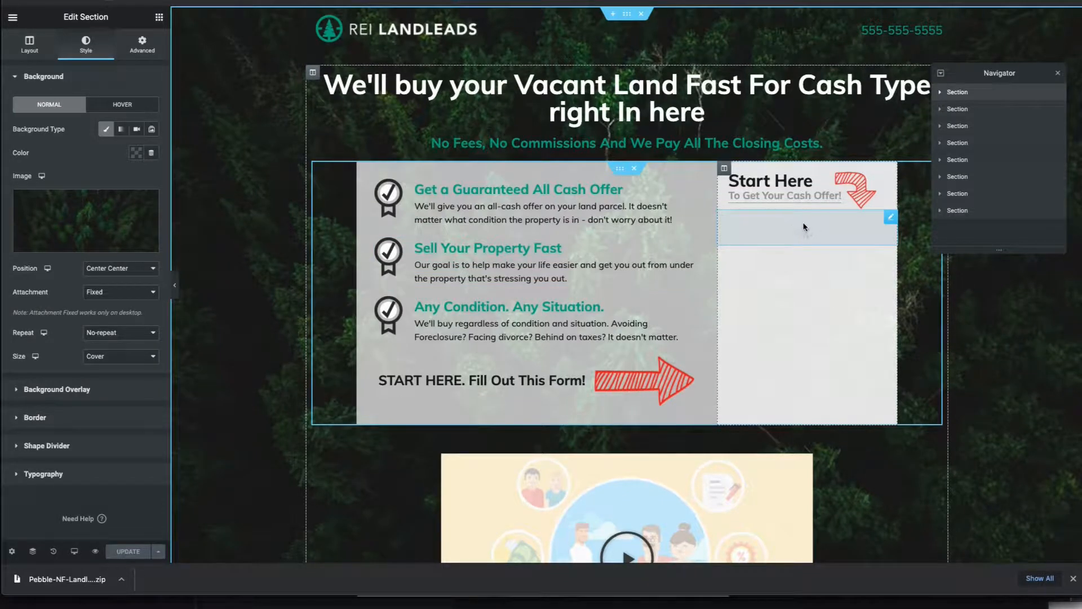
Switch the Ninja Forms widget under the "Start Here" heading to "Get Cash Offer - Pebble" and apply the change.
{"action": "left_click", "coordinate": [802, 223]}
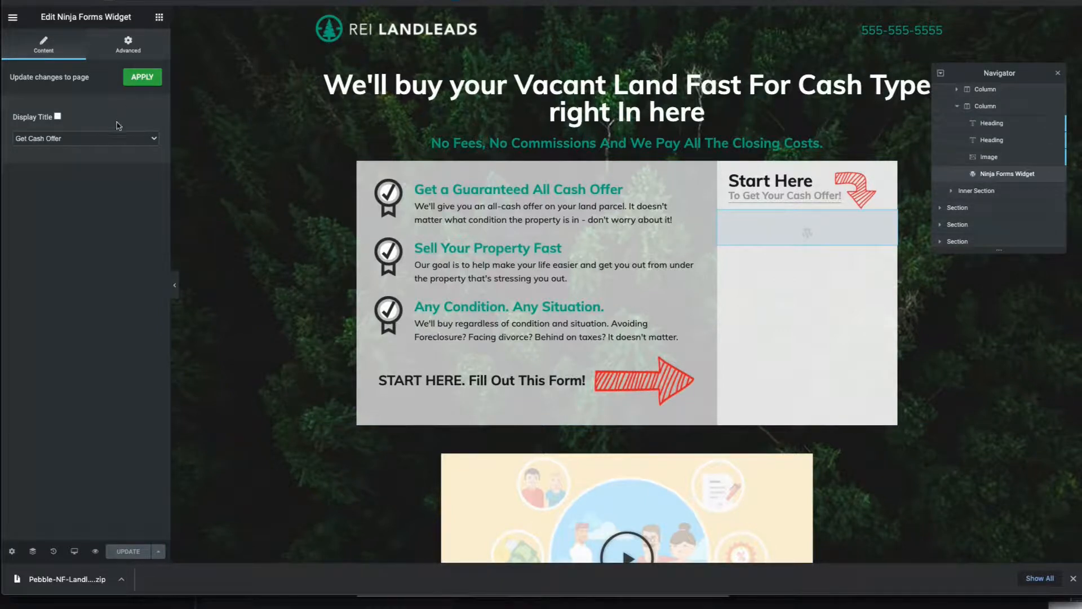
{"action": "left_click", "coordinate": [112, 141]}
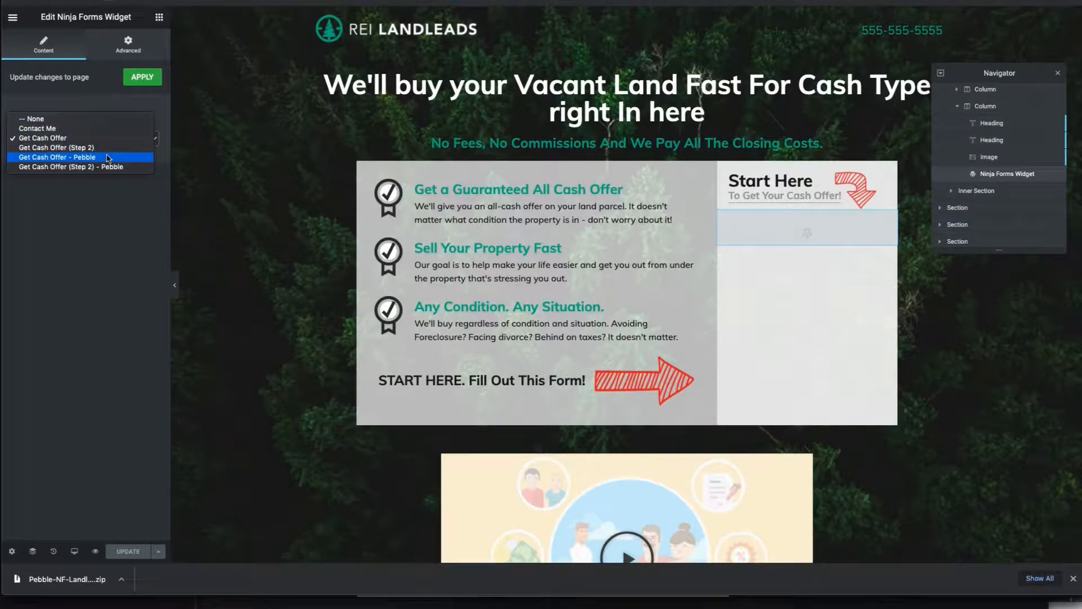
{"action": "left_click", "coordinate": [109, 157]}
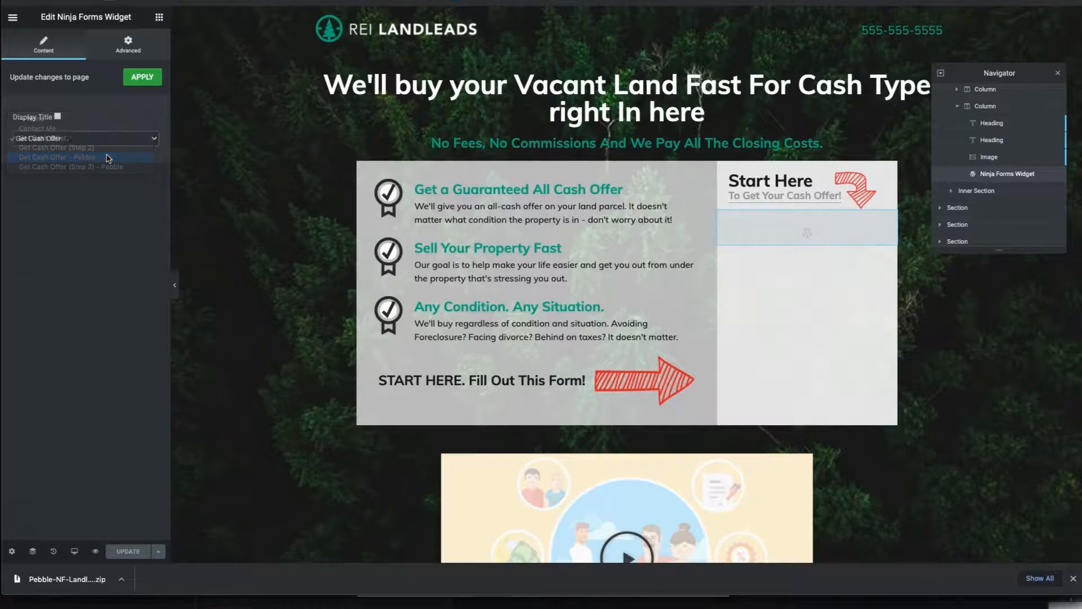
{"action": "left_click", "coordinate": [139, 80]}
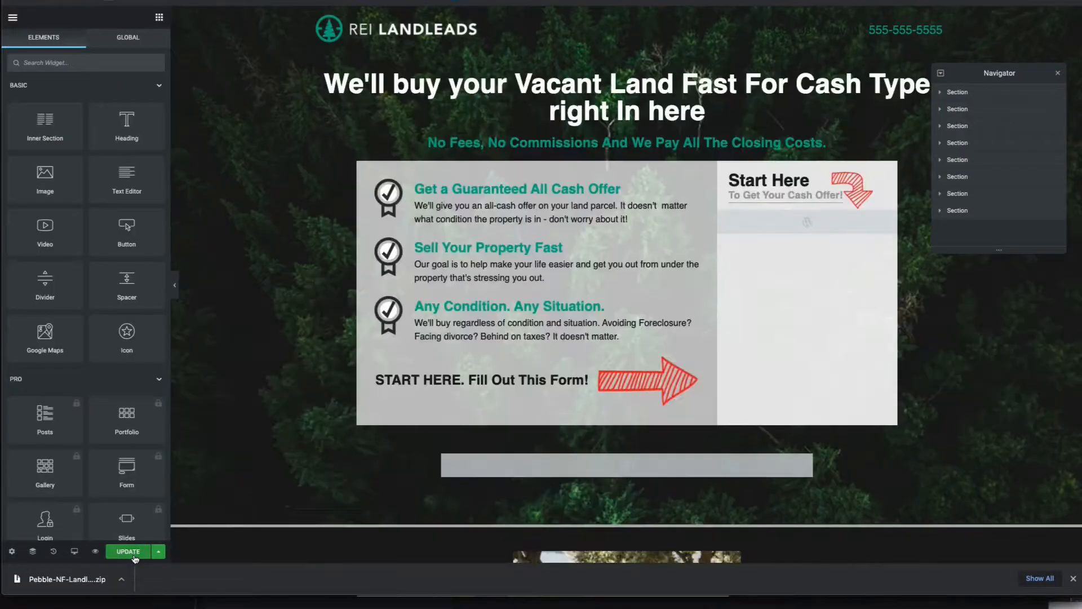
Update the Home page with its new form and switch to the Elementor editor of the page holding the Step 2 form.
{"action": "left_click", "coordinate": [135, 557]}
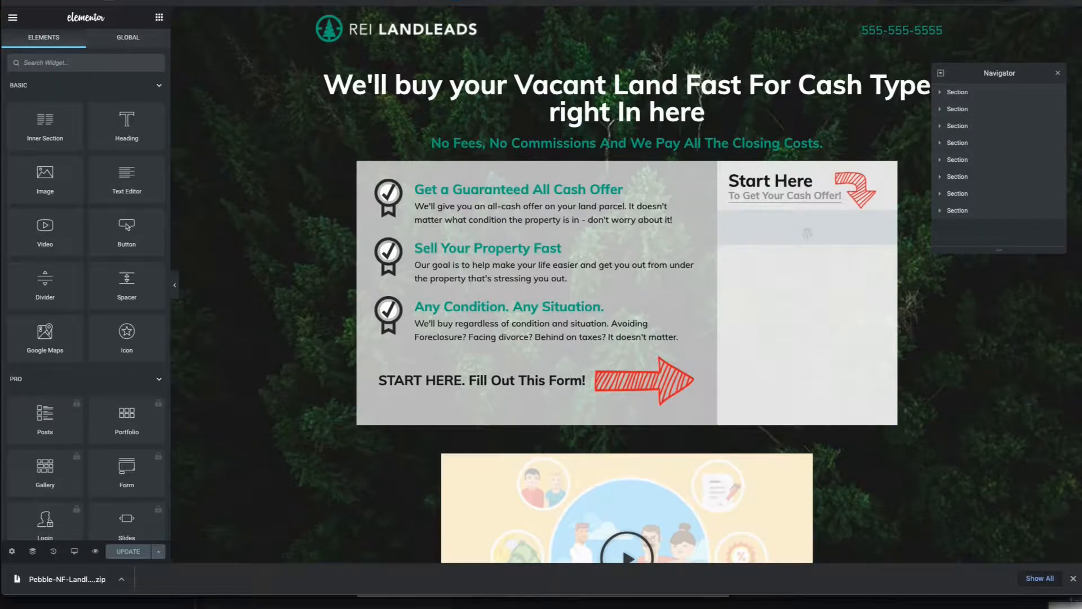
{"action": "key", "text": "ctrl+Tab"}
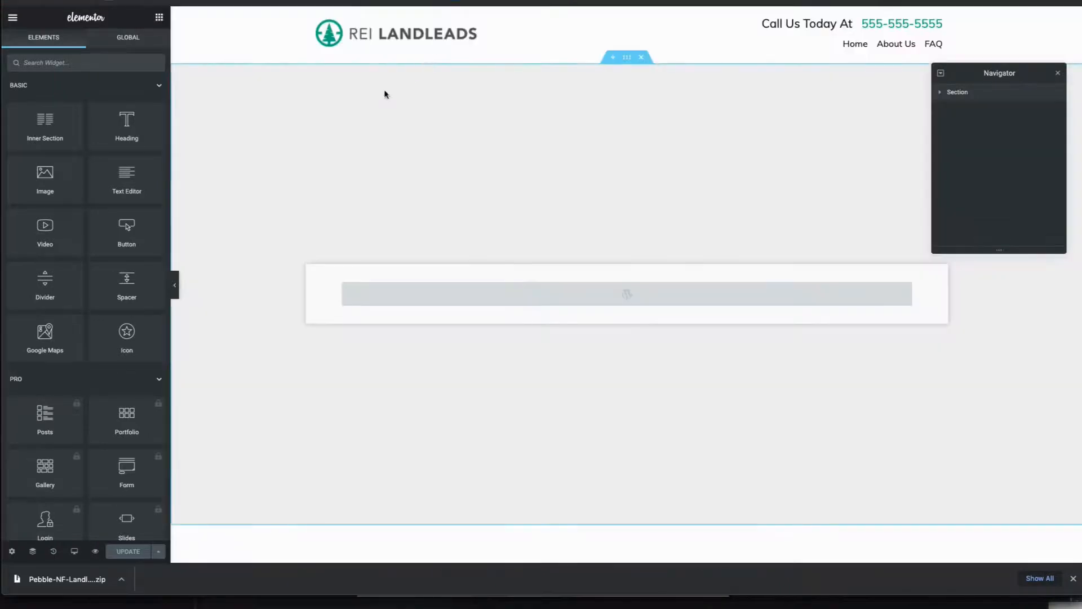
Switch the page's Ninja Forms widget to "Get Cash Offer (Step 2) - Pebble" and update the page.
{"action": "left_click", "coordinate": [371, 292]}
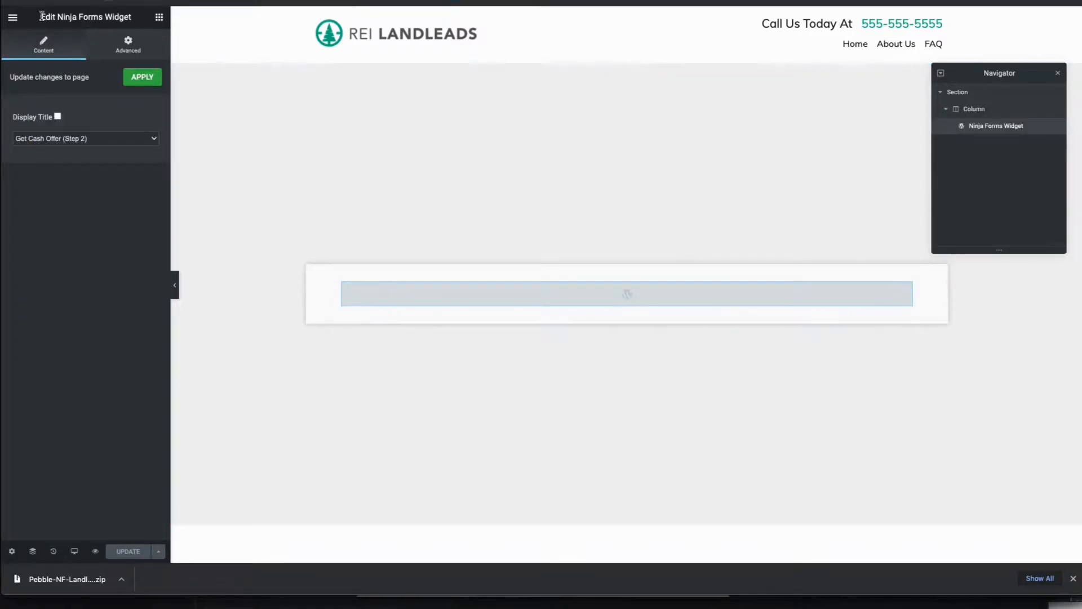
{"action": "left_click_drag", "start_coordinate": [40, 17], "coordinate": [129, 12]}
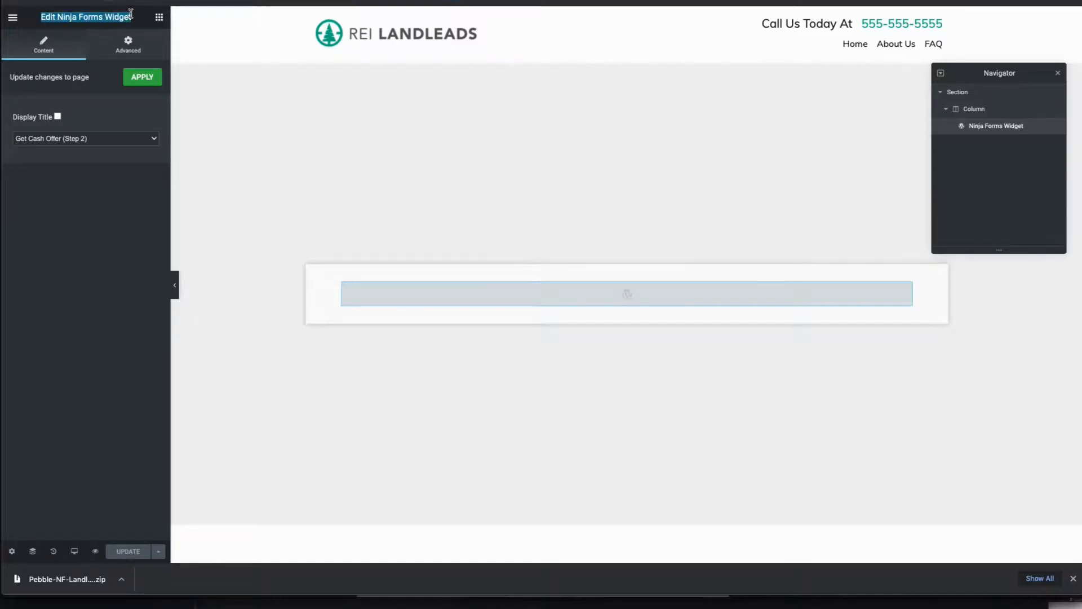
{"action": "left_click", "coordinate": [135, 141]}
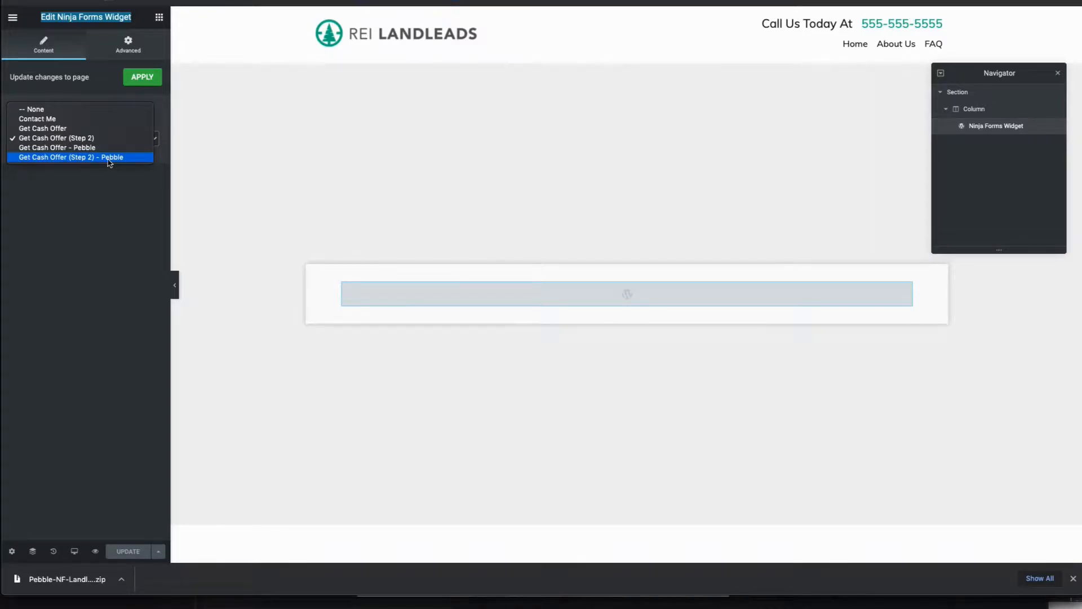
{"action": "left_click", "coordinate": [83, 157]}
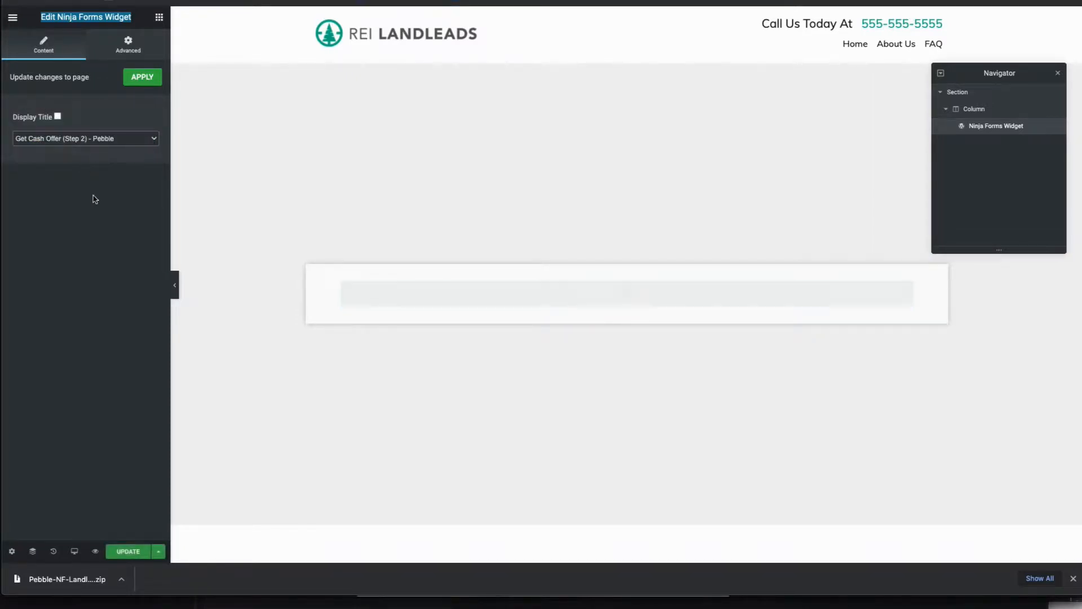
{"action": "left_click", "coordinate": [128, 552]}
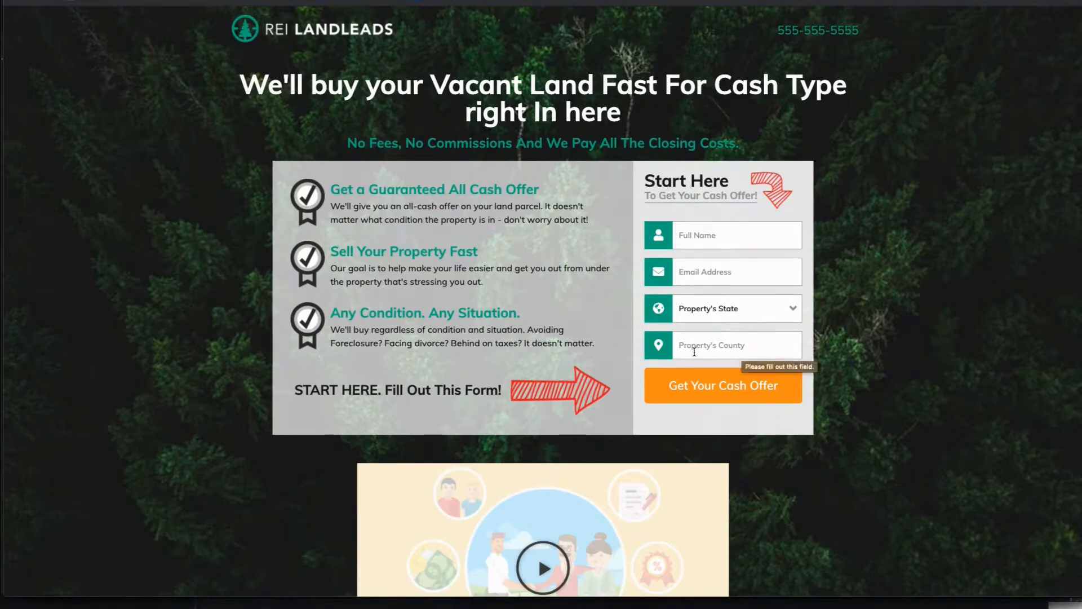
Open the Lead In seller with 2.5 acres in Lee, FL in Pebble and review the overview of the linked property.
{"action": "key", "text": "F5"}
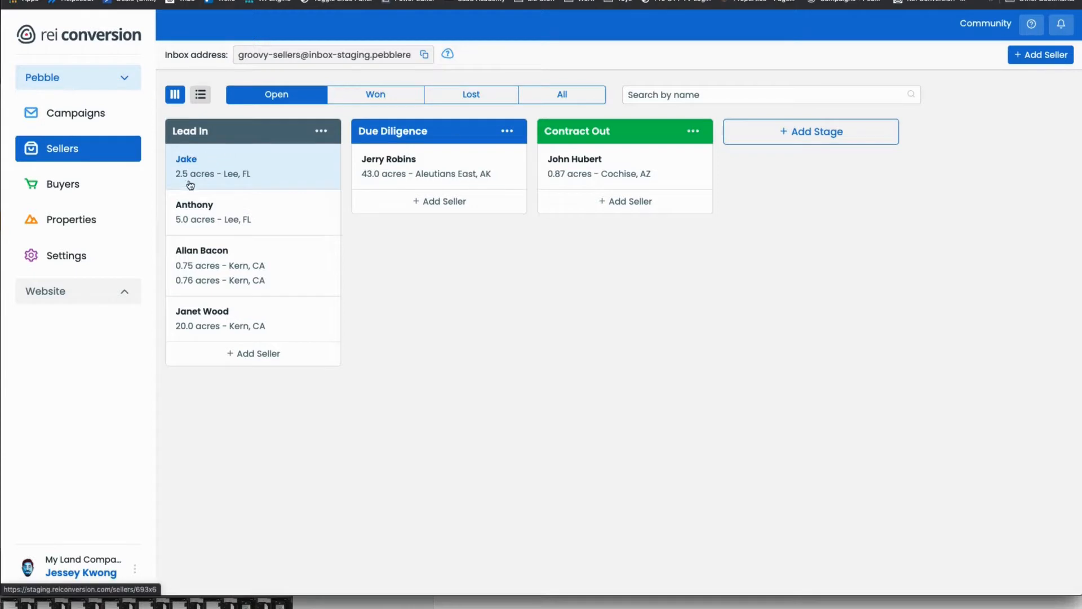
{"action": "left_click", "coordinate": [219, 182]}
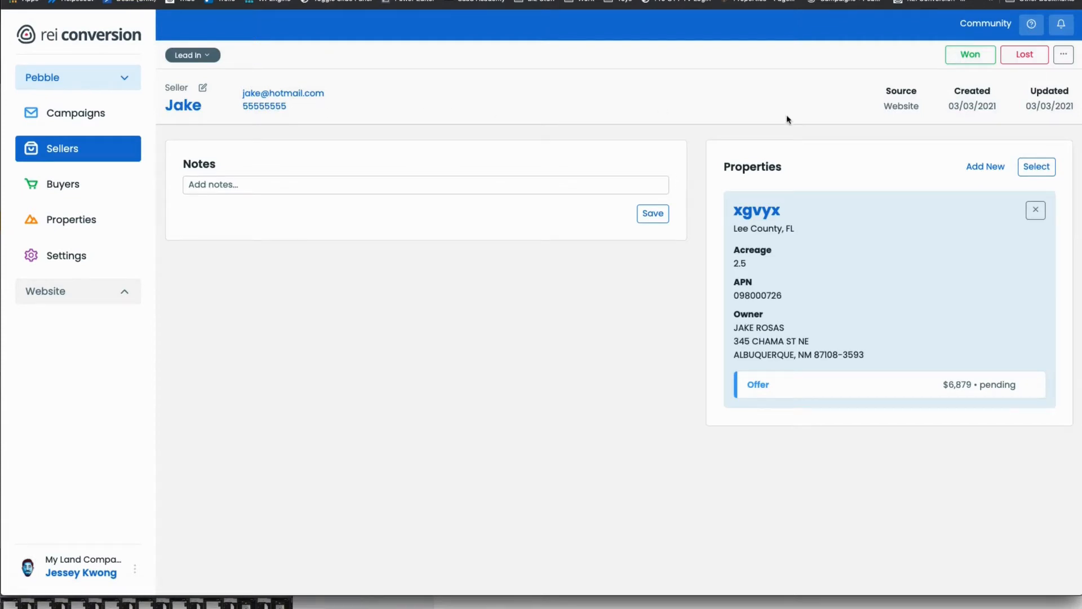
{"action": "left_click", "coordinate": [758, 213]}
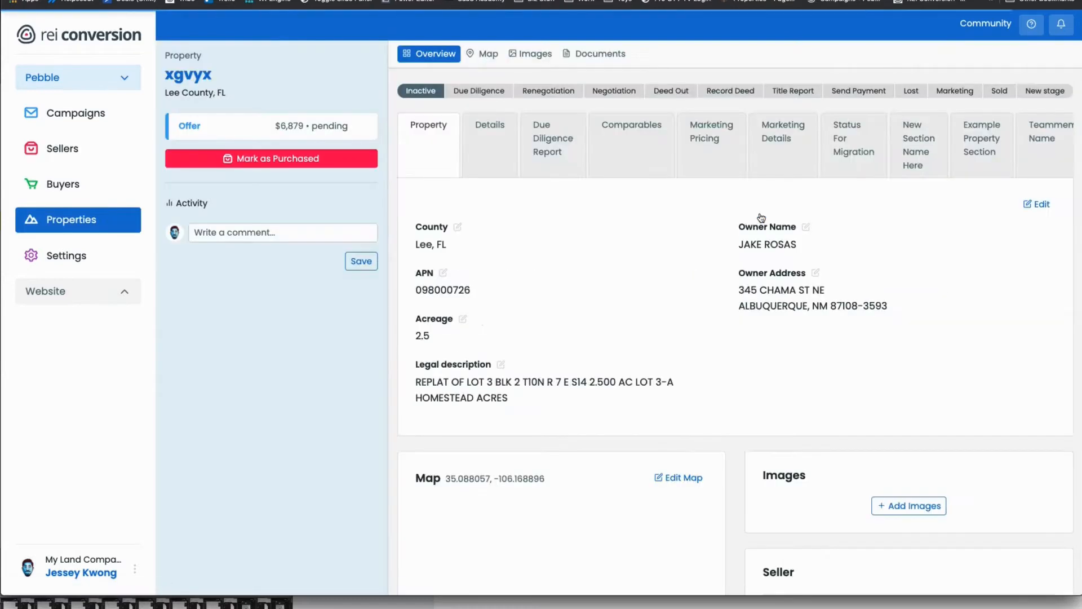
{"action": "scroll", "coordinate": [761, 218], "scroll_direction": "down", "scroll_amount": 3}
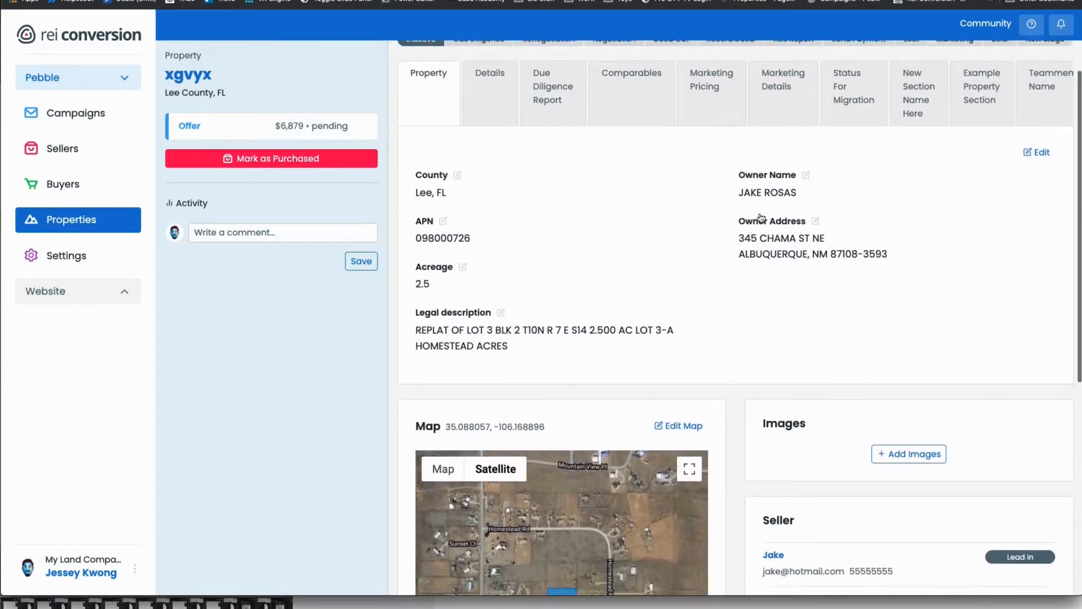
{"action": "scroll", "coordinate": [761, 218], "scroll_direction": "up", "scroll_amount": 5}
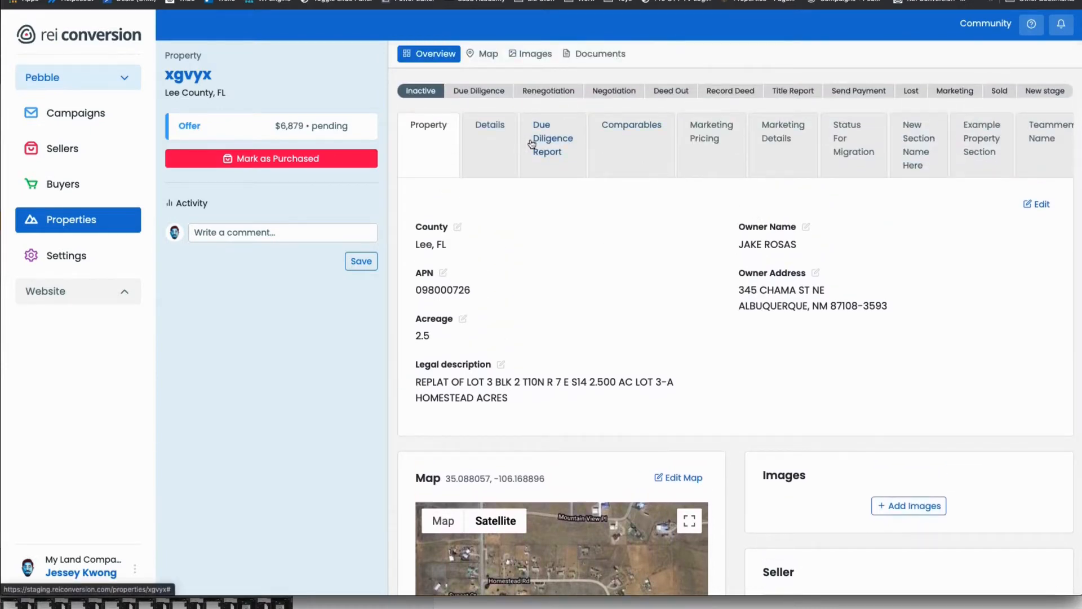
{"action": "scroll", "coordinate": [561, 153], "scroll_direction": "left", "scroll_amount": 3}
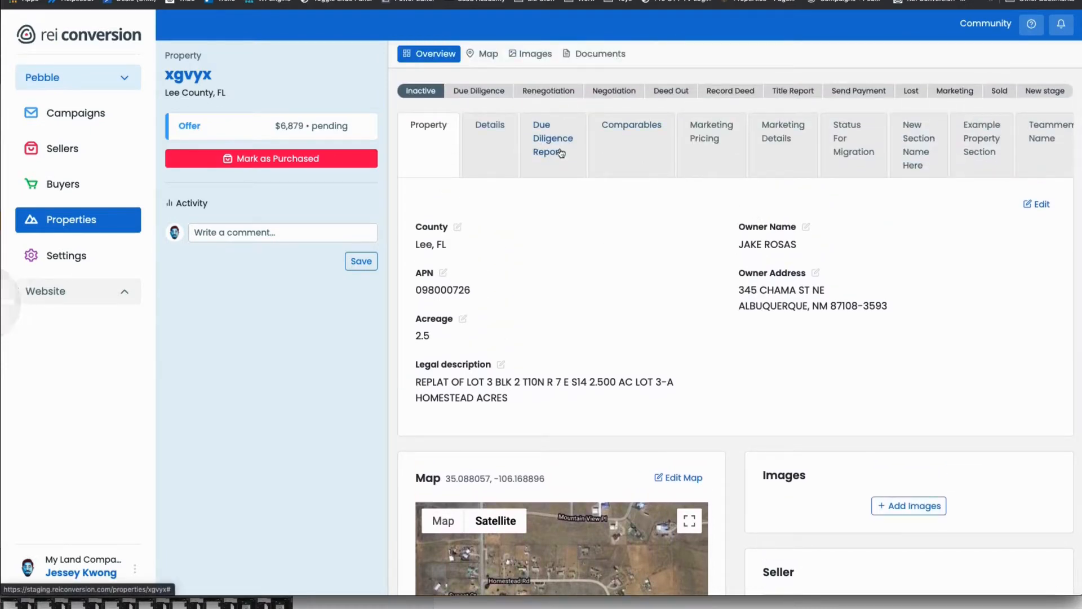